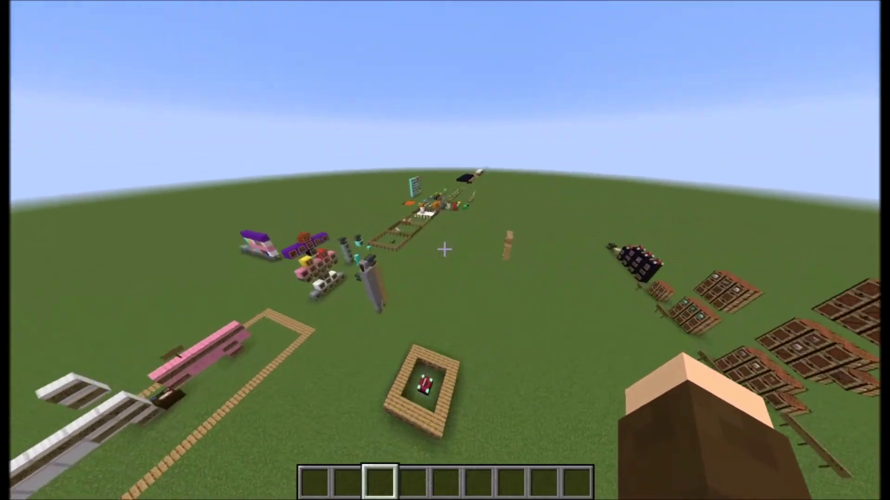
key(w)
Fly over the builds and open the creative inventory's Saved Toolbars list of potions, armor and heads.
key(e)
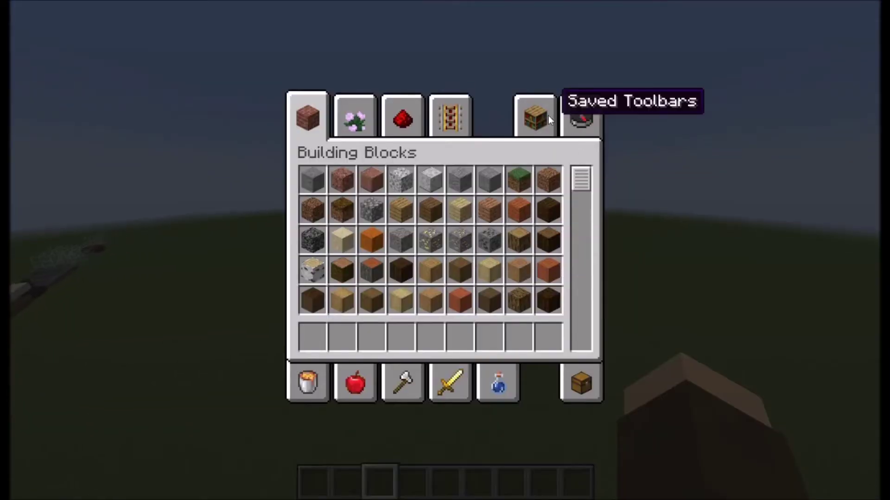
click(536, 115)
scroll(521, 146, down, 3)
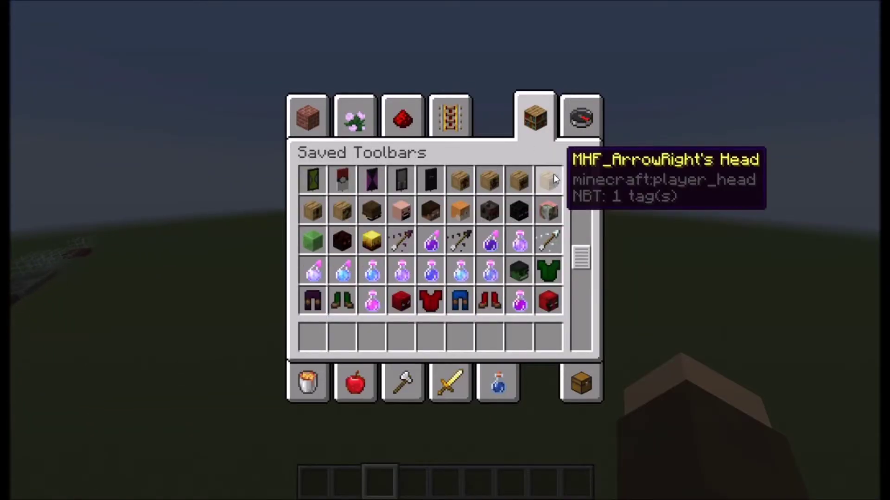
scroll(553, 175, down, 1)
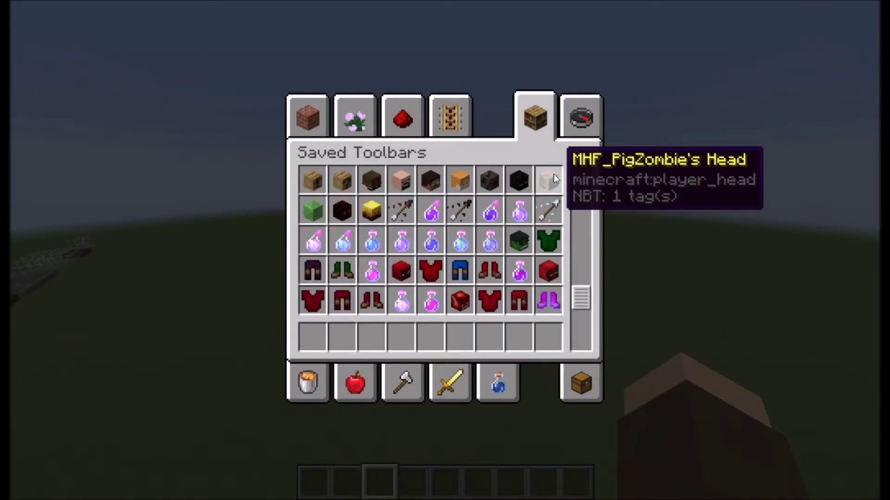
scroll(554, 174, down, 1)
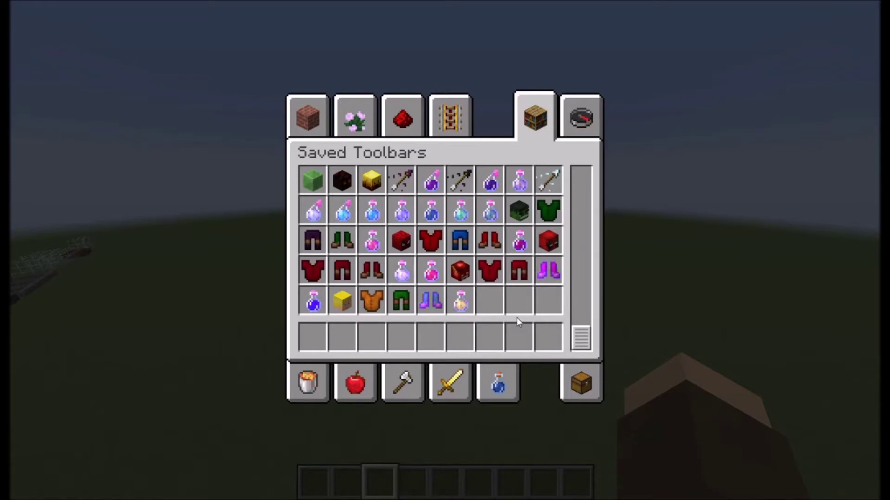
scroll(517, 317, up, 3)
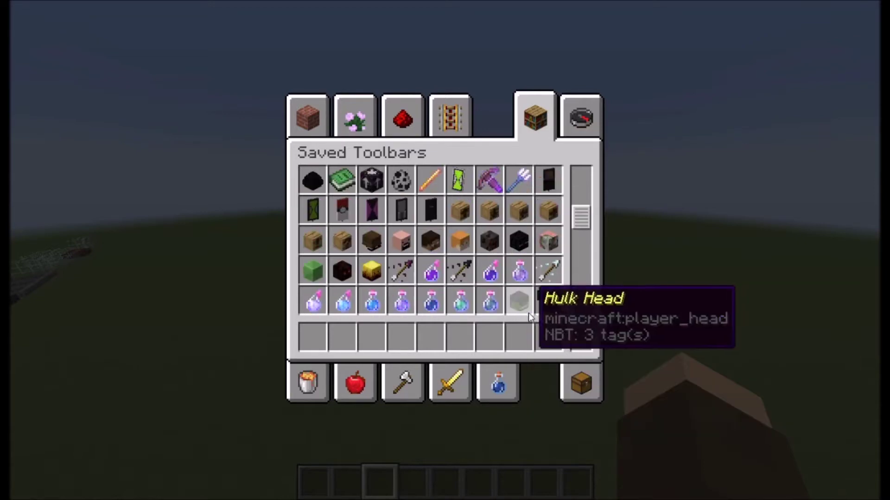
scroll(529, 313, up, 1)
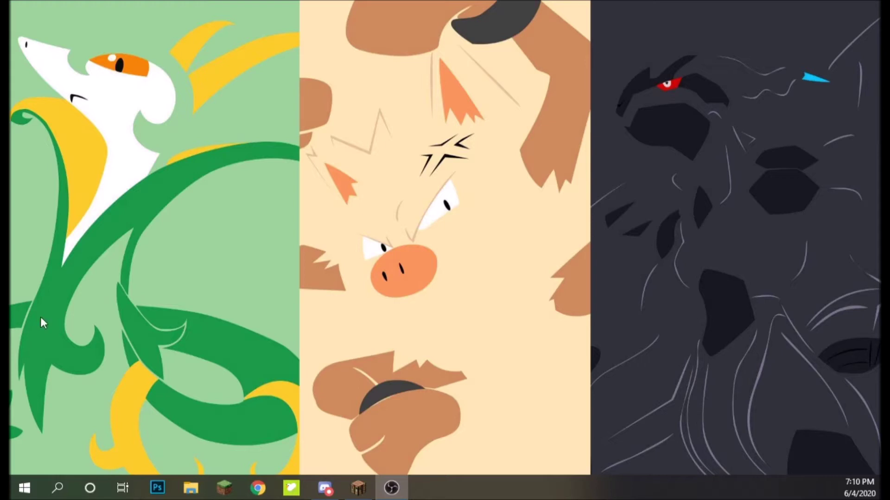
Search %appdata% to open the Roaming folder and centre the File Explorer window.
click(24, 488)
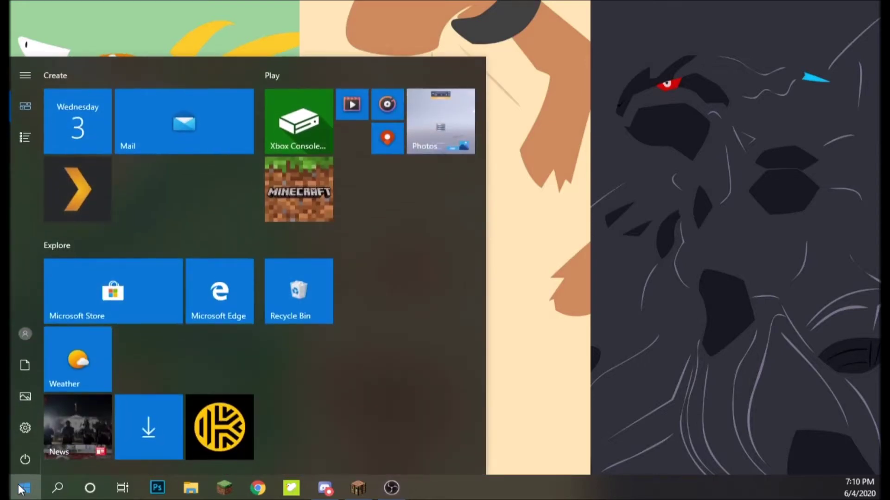
text(%appdata%)
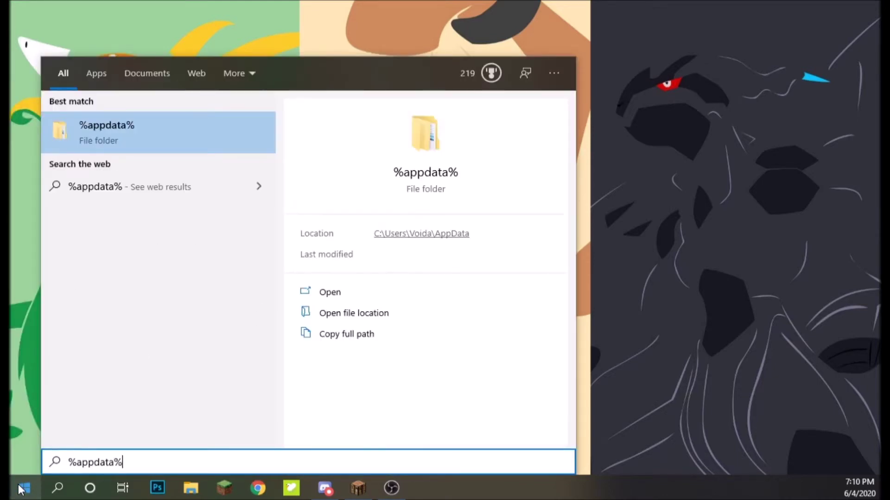
key(Return)
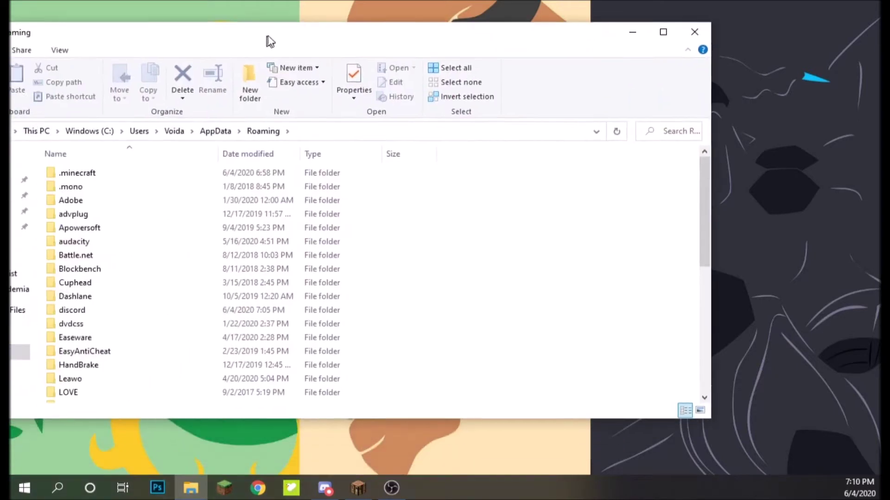
drag(139, 28, 404, 28)
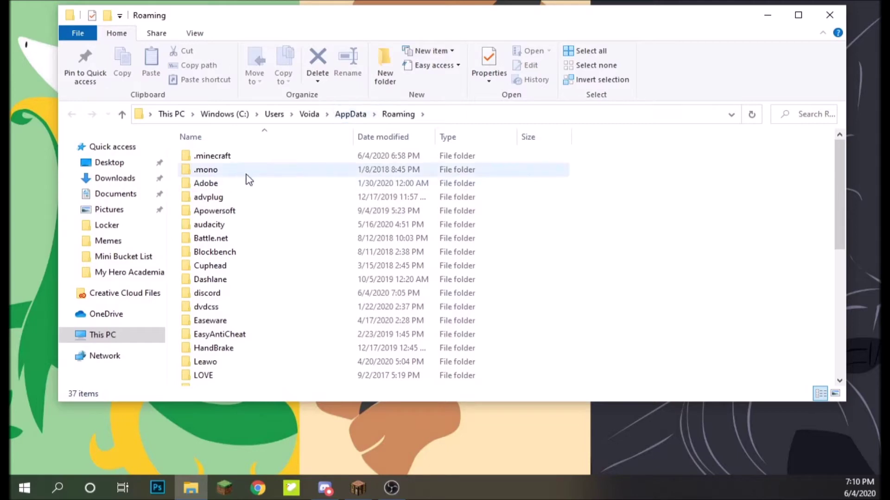
Open the .minecraft folder and copy the hotbar.nbt file.
double_click(237, 159)
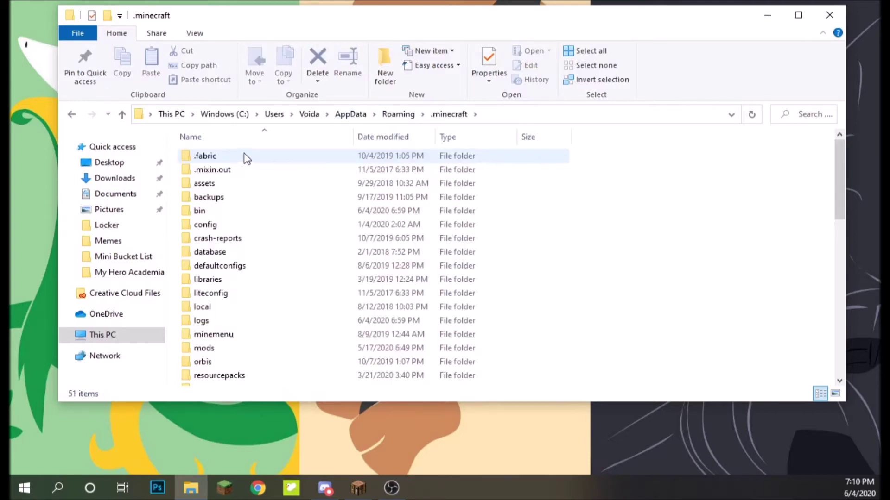
scroll(285, 181, down, 4)
scroll(289, 195, down, 4)
scroll(291, 202, down, 3)
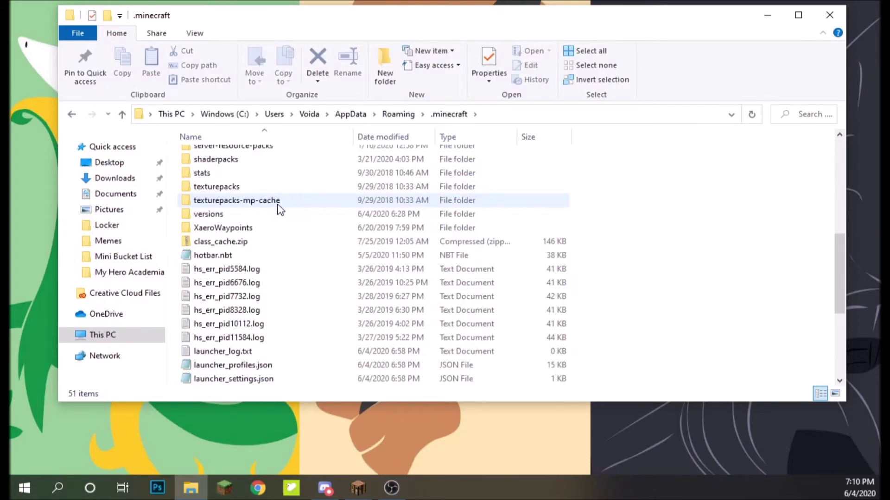
right_click(246, 260)
click(223, 258)
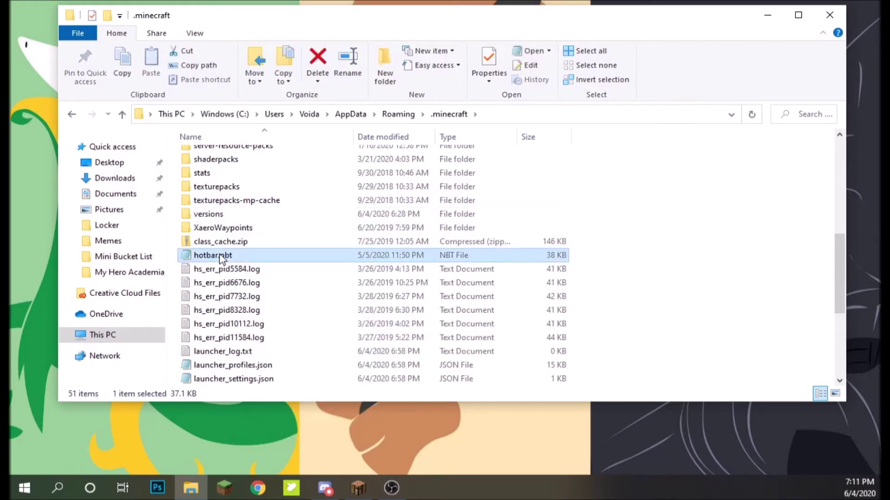
right_click(223, 259)
click(272, 398)
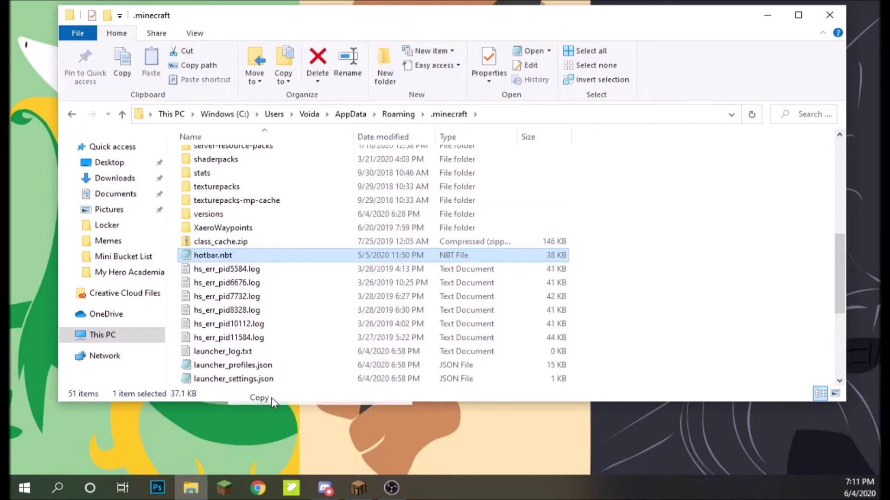
Close the folder window, paste hotbar.nbt onto the desktop and open it.
right_click(240, 432)
click(684, 29)
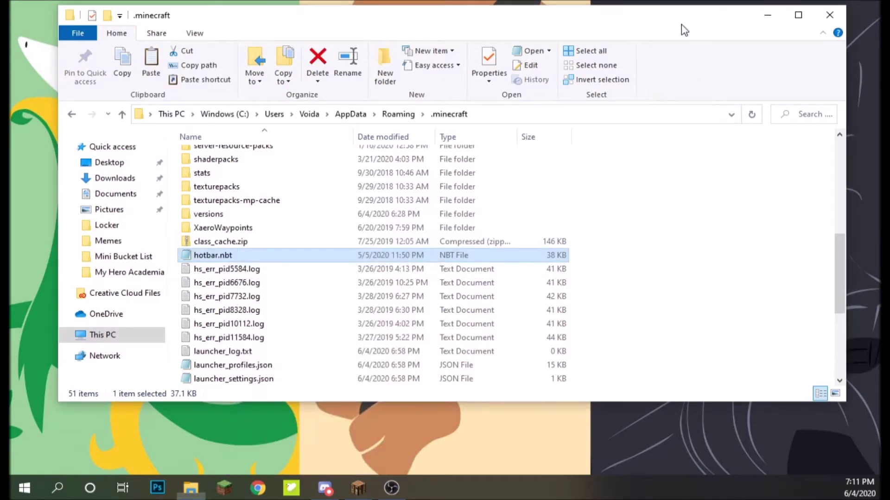
click(829, 15)
right_click(380, 191)
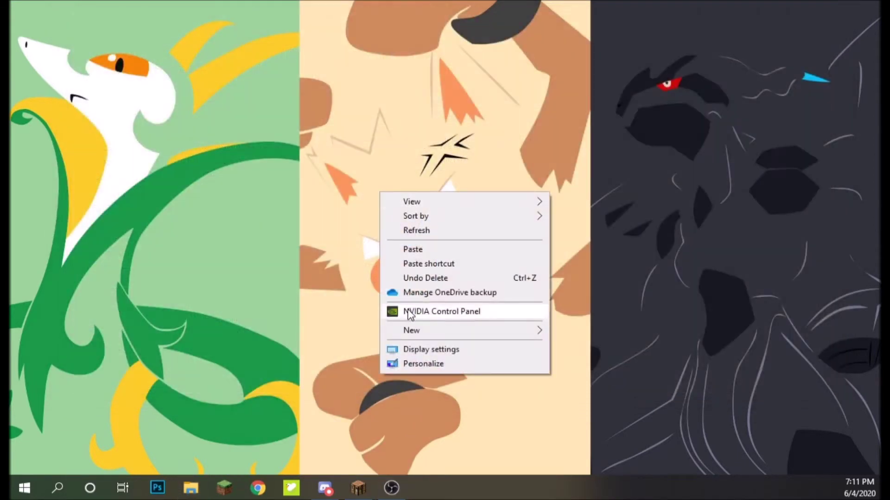
click(413, 249)
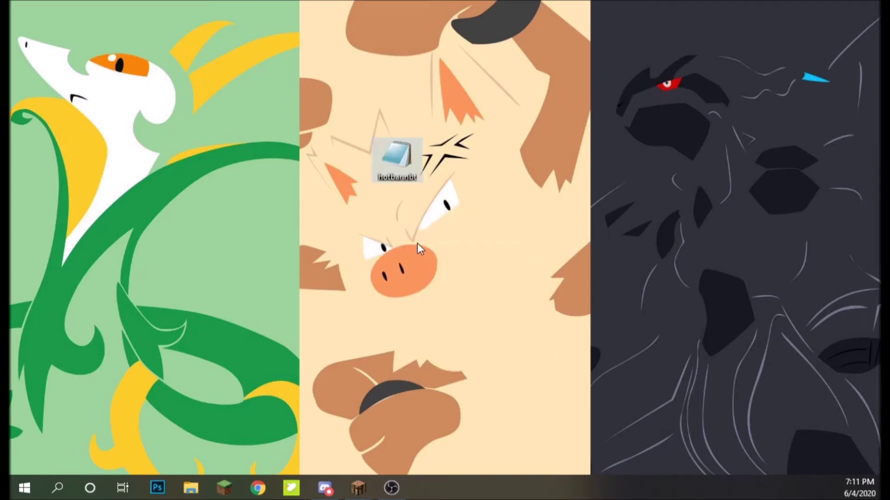
double_click(399, 160)
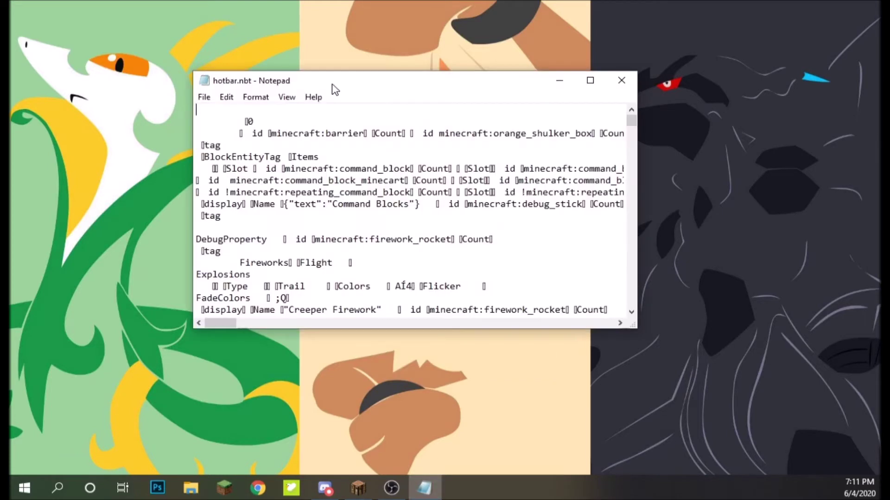
Nudge the hotbar.nbt Notepad window up-left, then maximize it to full screen.
drag(333, 87, 328, 68)
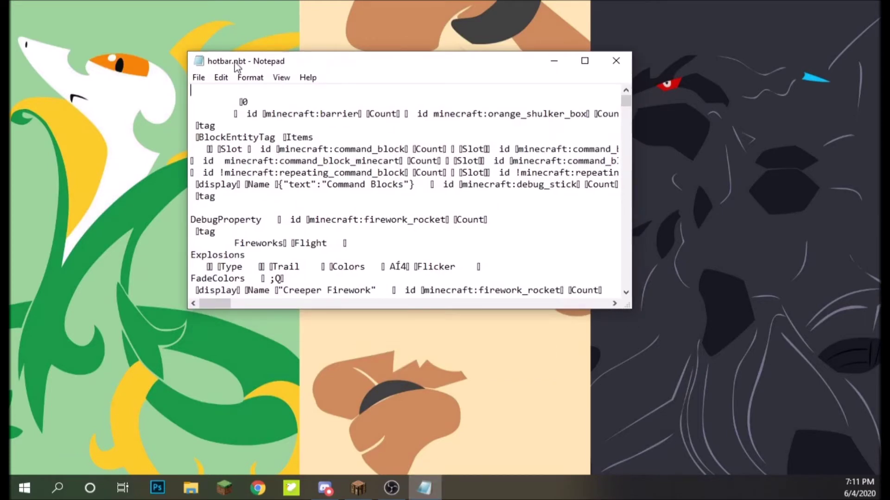
scroll(362, 125, down, 3)
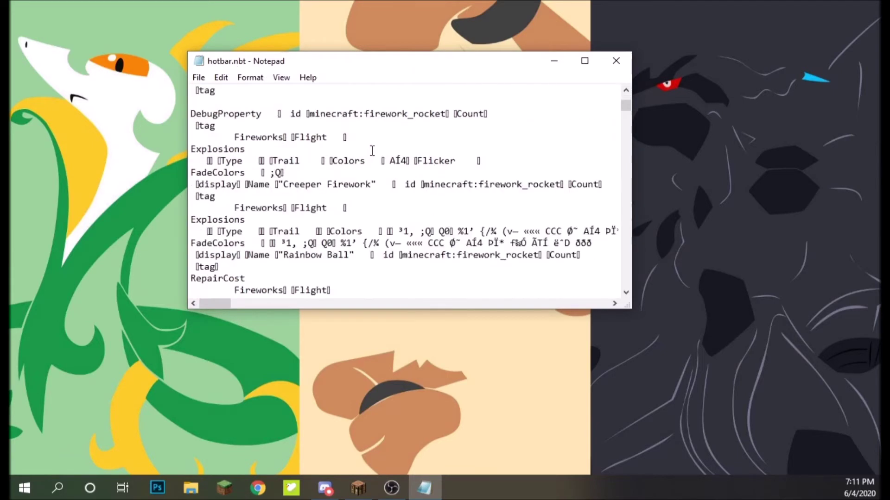
scroll(372, 152, down, 3)
scroll(373, 150, down, 3)
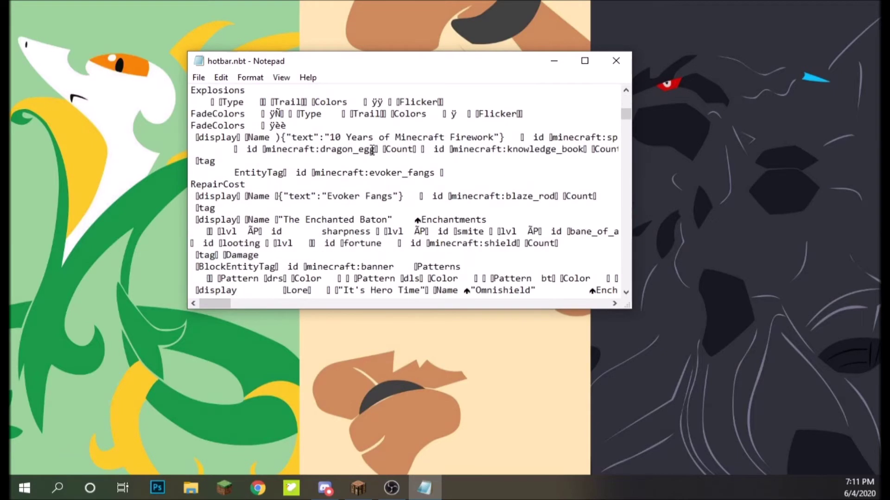
scroll(373, 150, down, 4)
scroll(372, 150, down, 3)
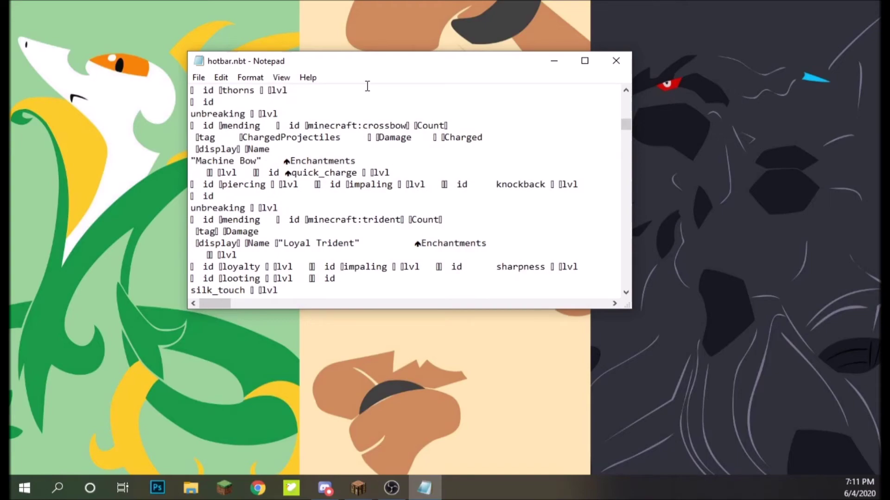
double_click(353, 53)
scroll(486, 180, down, 5)
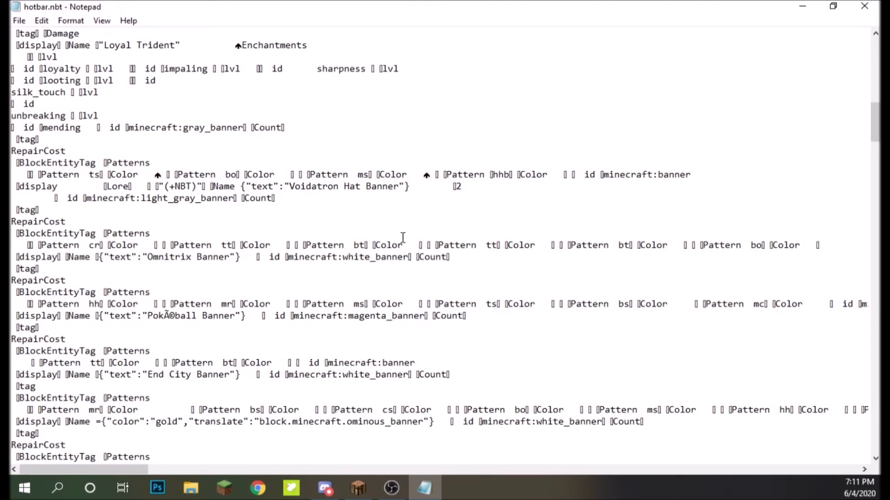
scroll(405, 224, down, 2)
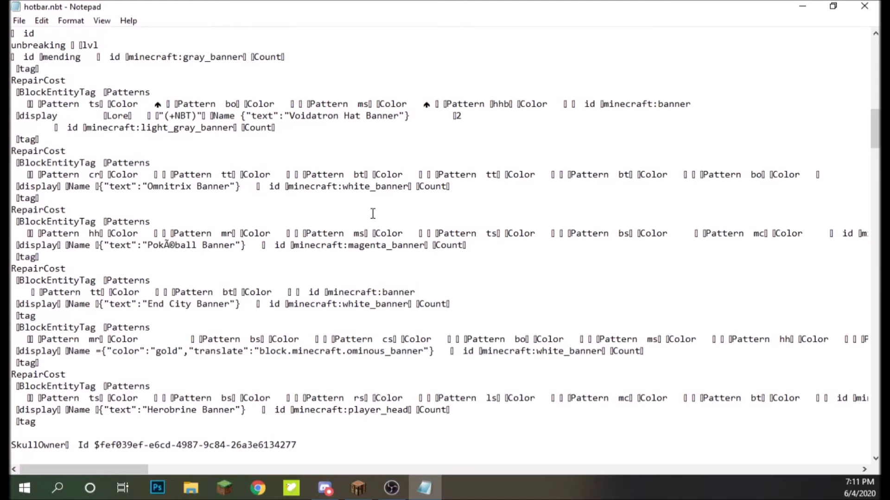
scroll(372, 213, down, 1)
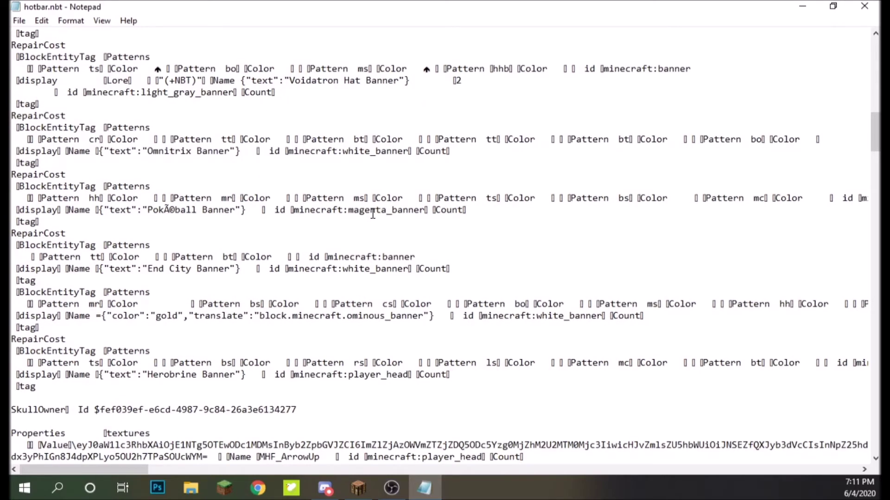
scroll(361, 215, down, 2)
scroll(353, 216, down, 3)
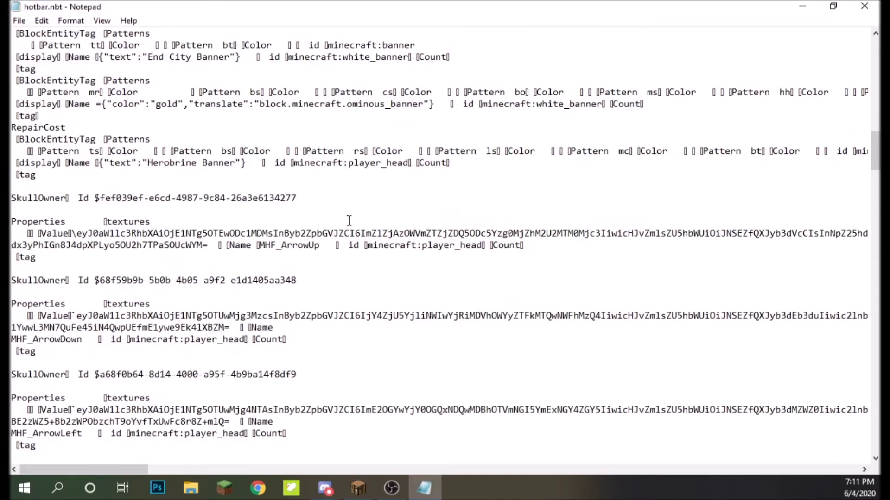
scroll(351, 219, down, 2)
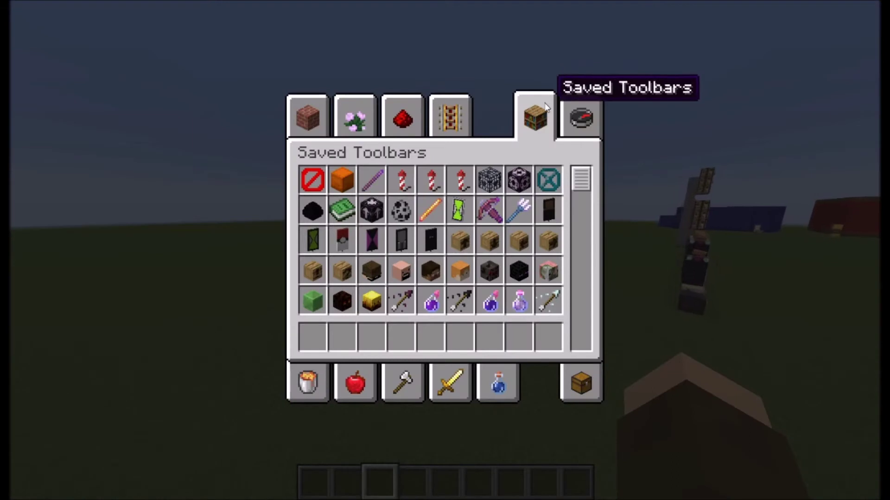
scroll(593, 182, down, 1)
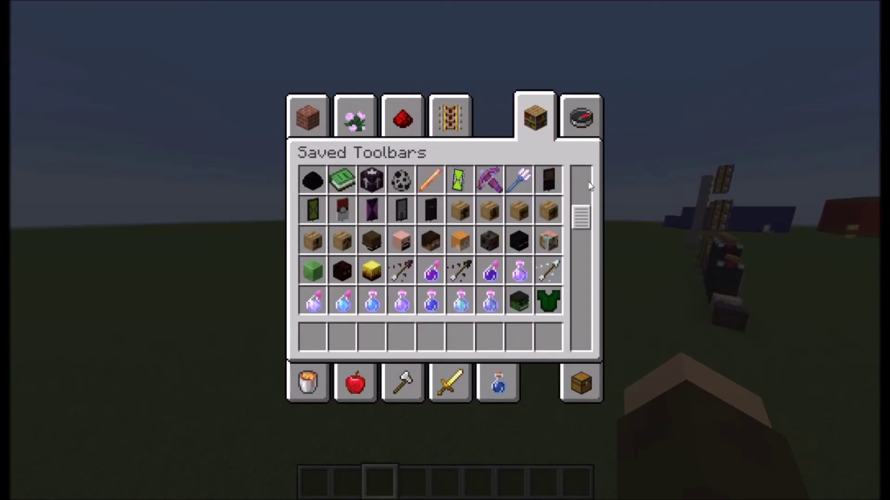
scroll(591, 184, down, 1)
scroll(591, 188, down, 1)
scroll(591, 188, down, 1)
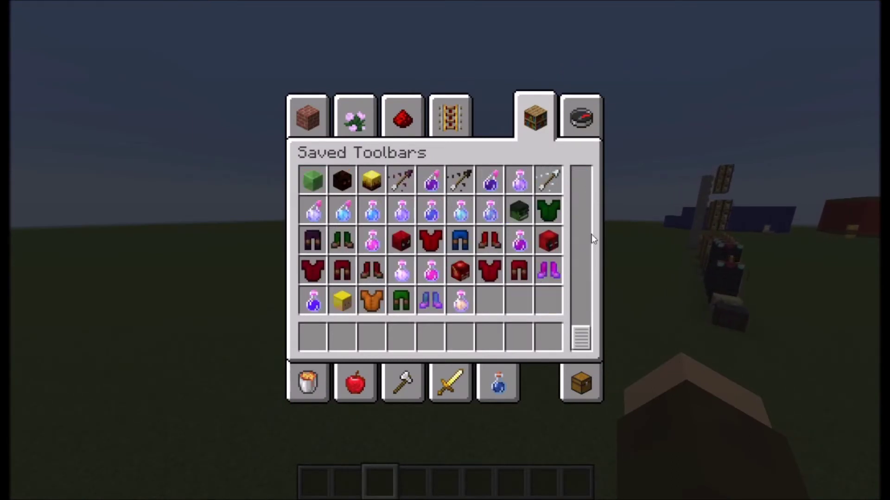
Close the Saved Toolbars inventory and fly forward through the world.
key(Escape)
key(w)
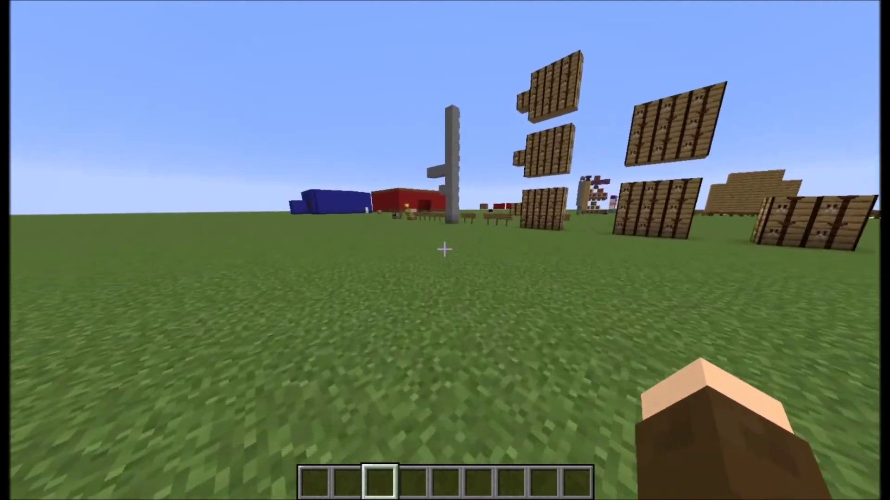
key(w)
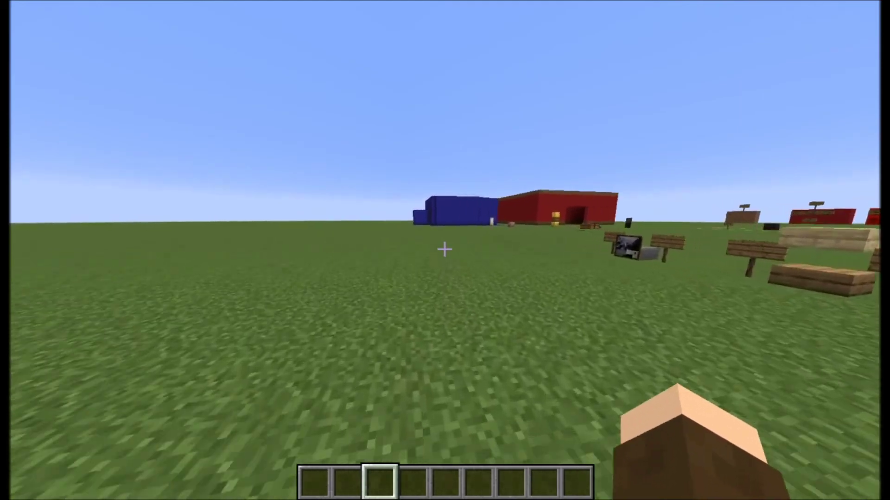
Fly up over the wooden and red buildings and open the Saved Toolbars inventory.
key(space)
key(space)
key(w)
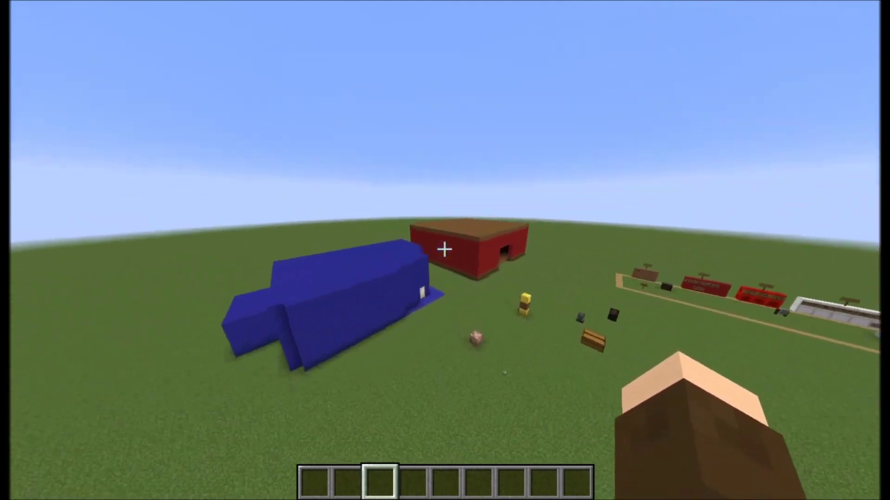
key(w)
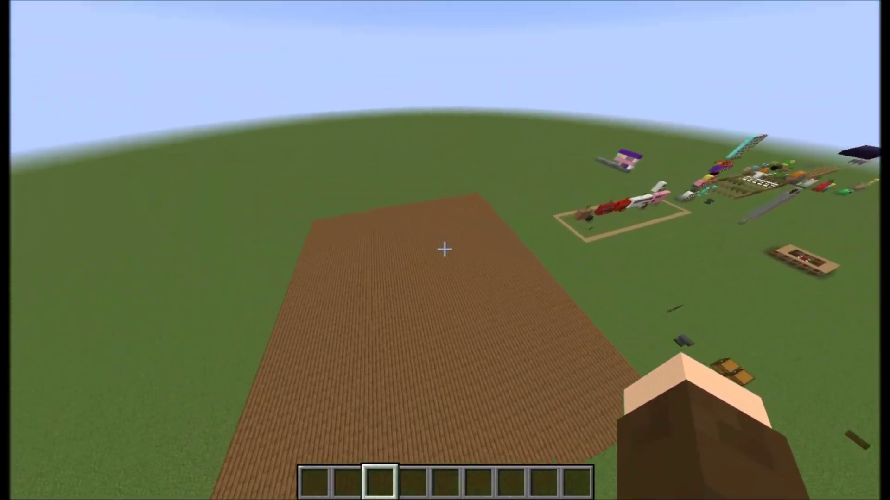
key(e)
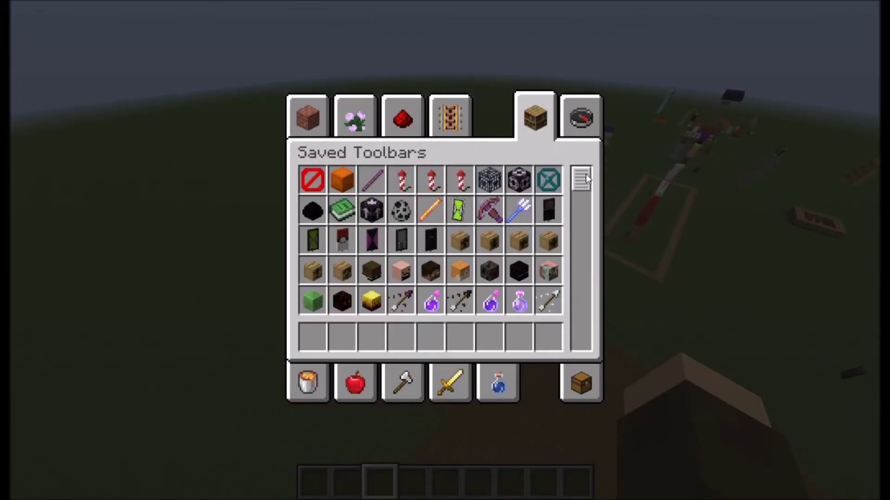
drag(583, 180, 588, 206)
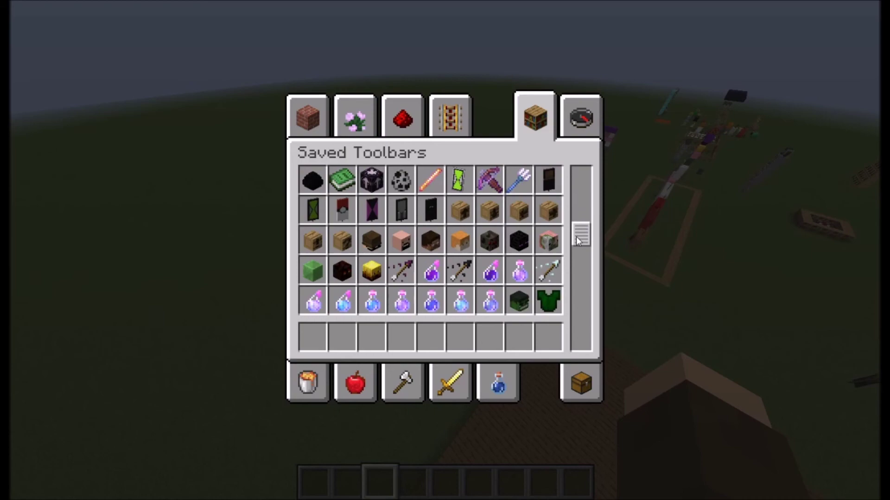
drag(576, 215, 587, 236)
Close the inventory, switch to an empty hand, and reopen Saved Toolbars.
key(Escape)
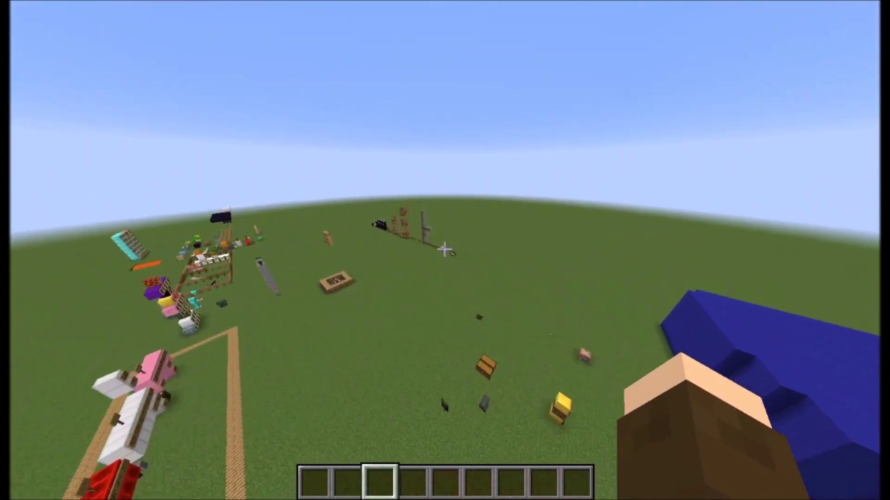
key(w)
key(w)
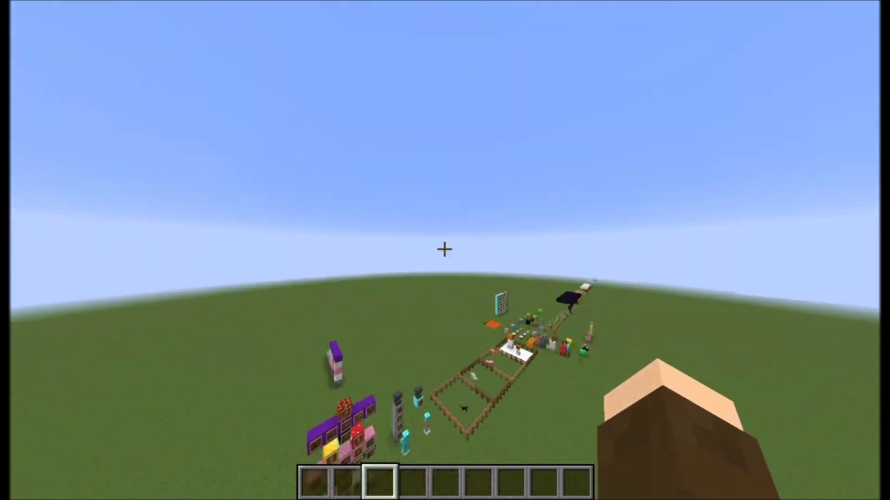
key(e)
scroll(486, 243, down, 5)
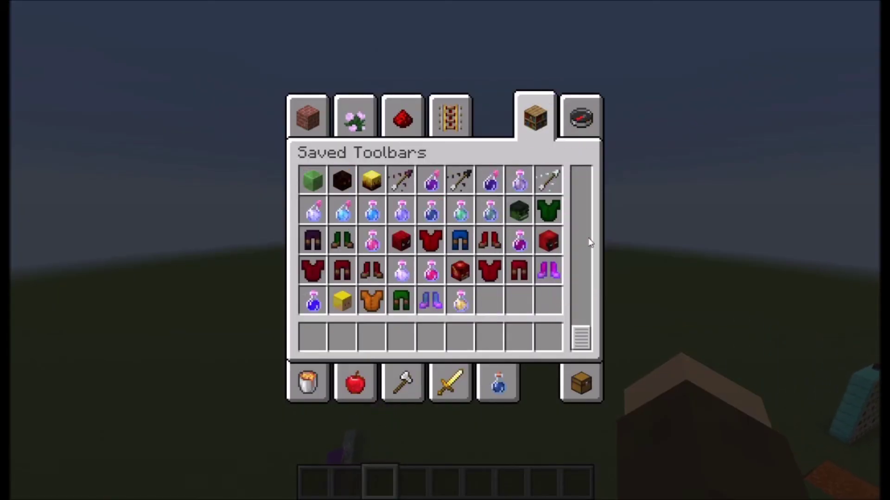